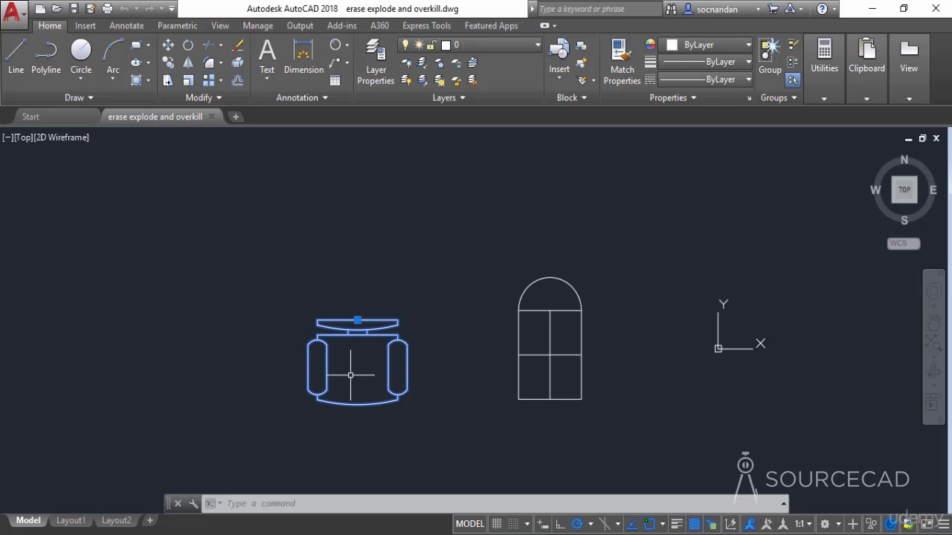
- Select the arched window's rectangle, inner cross lines and arc to examine its separate objects, and clear the selection
{"action": "key", "text": "Escape"}
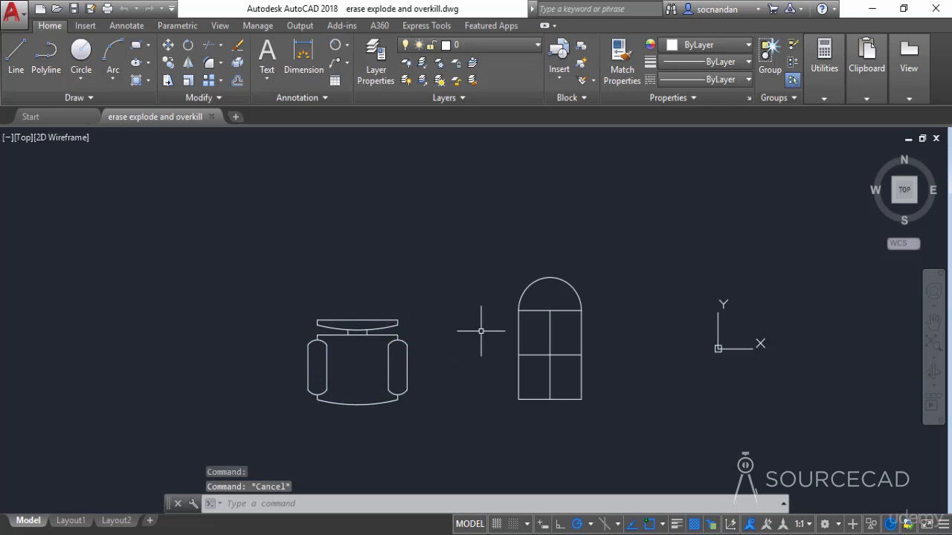
{"action": "left_click", "coordinate": [520, 331]}
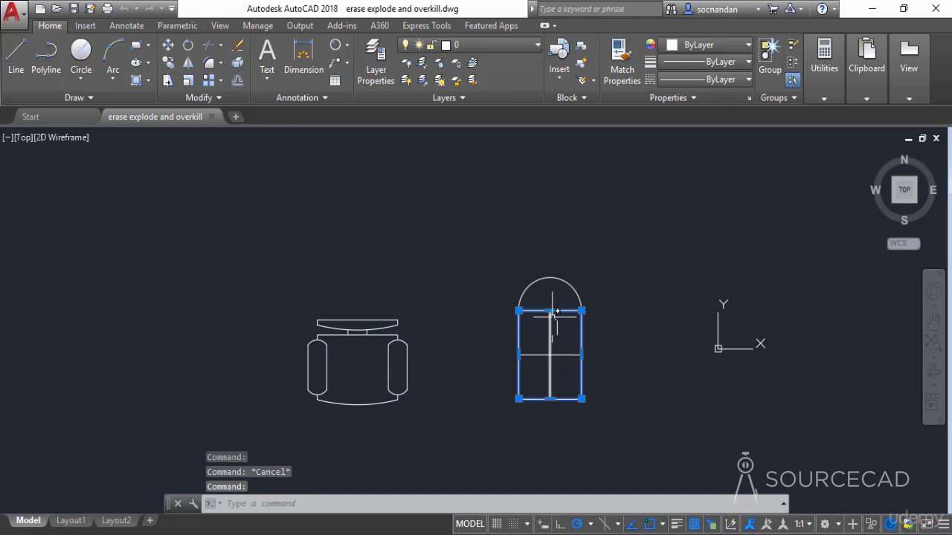
{"action": "left_click", "coordinate": [567, 355]}
{"action": "left_click", "coordinate": [551, 334]}
{"action": "left_click", "coordinate": [572, 283]}
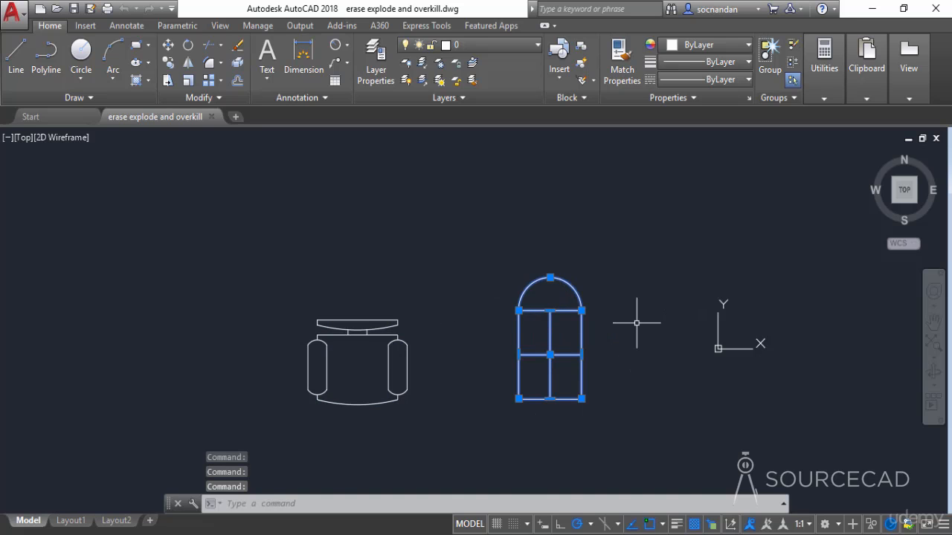
{"action": "key", "text": "Escape"}
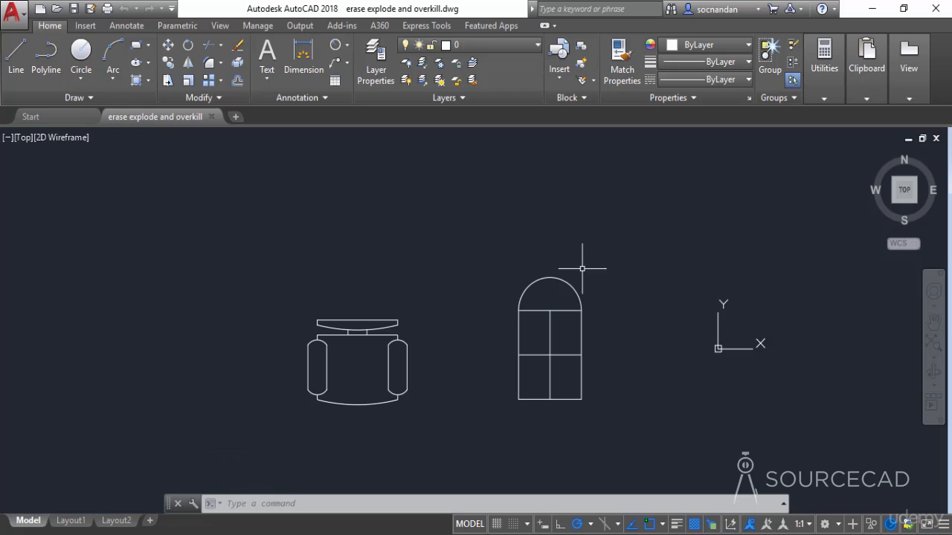
- Explode the chair block into its individual objects
{"action": "mouse_move", "coordinate": [392, 321]}
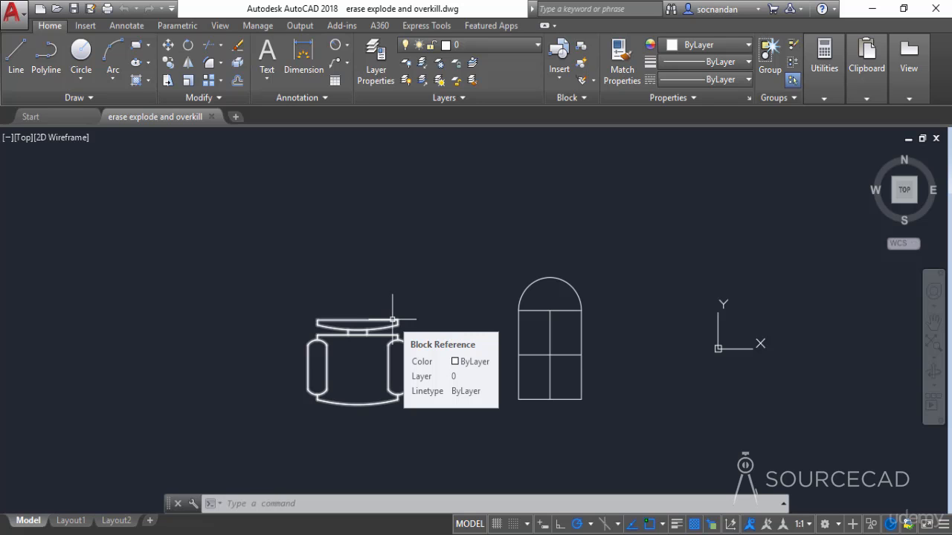
{"action": "left_click", "coordinate": [393, 321]}
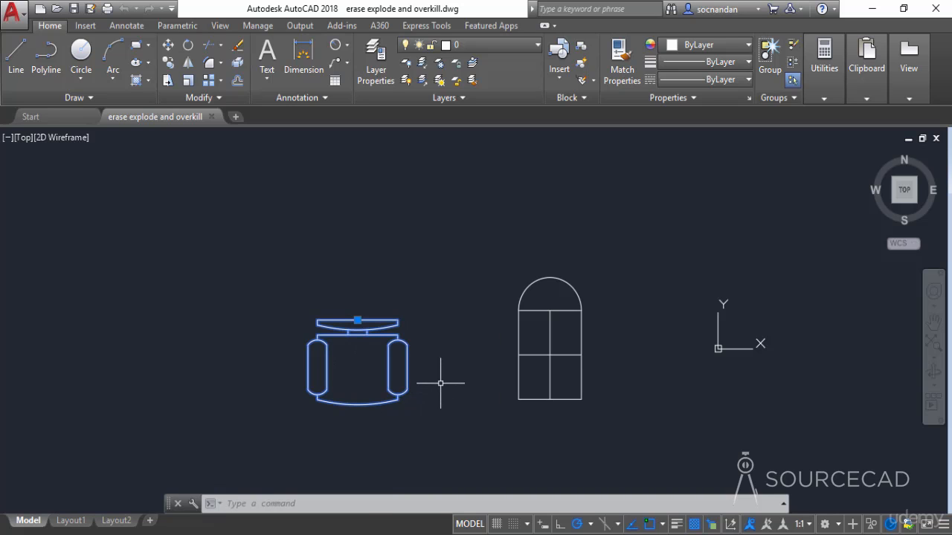
{"action": "key", "text": "Escape"}
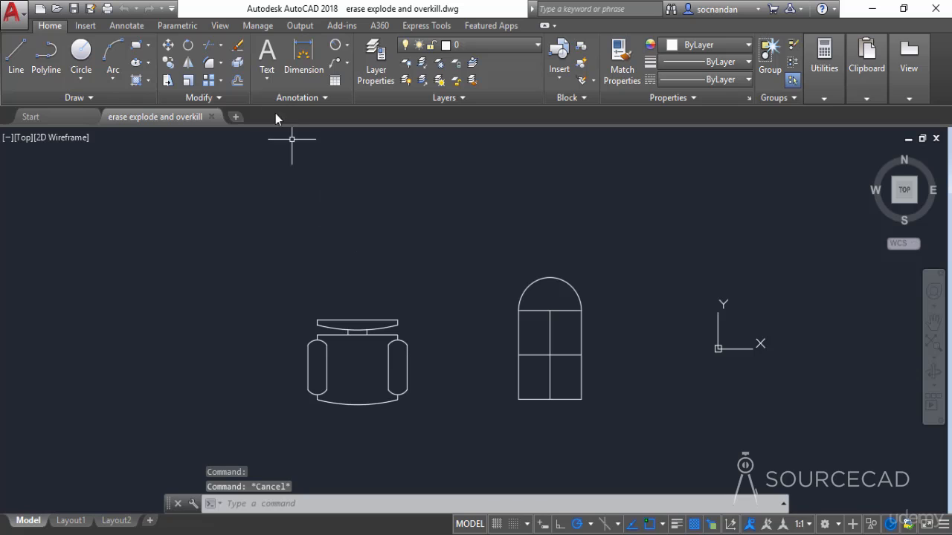
{"action": "left_click", "coordinate": [237, 64]}
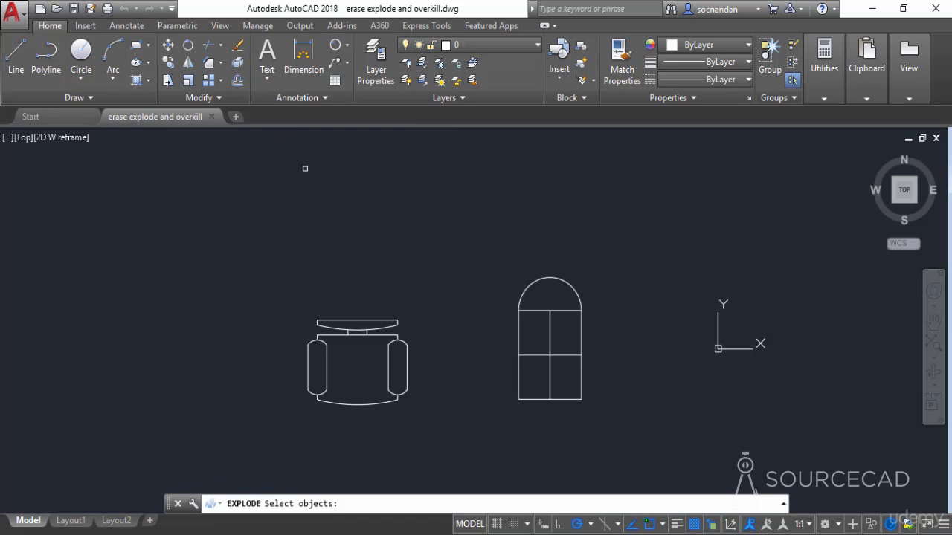
{"action": "left_click", "coordinate": [397, 319]}
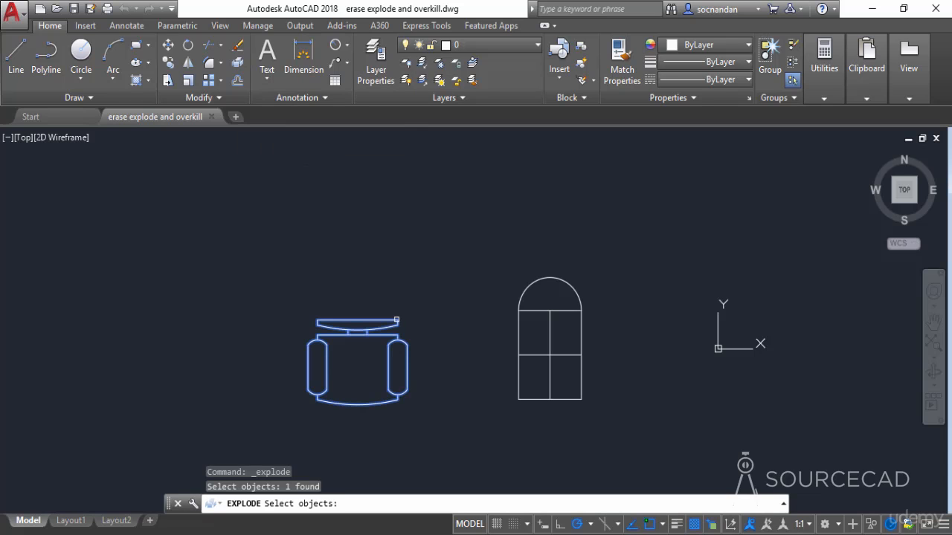
{"action": "key", "text": "Return"}
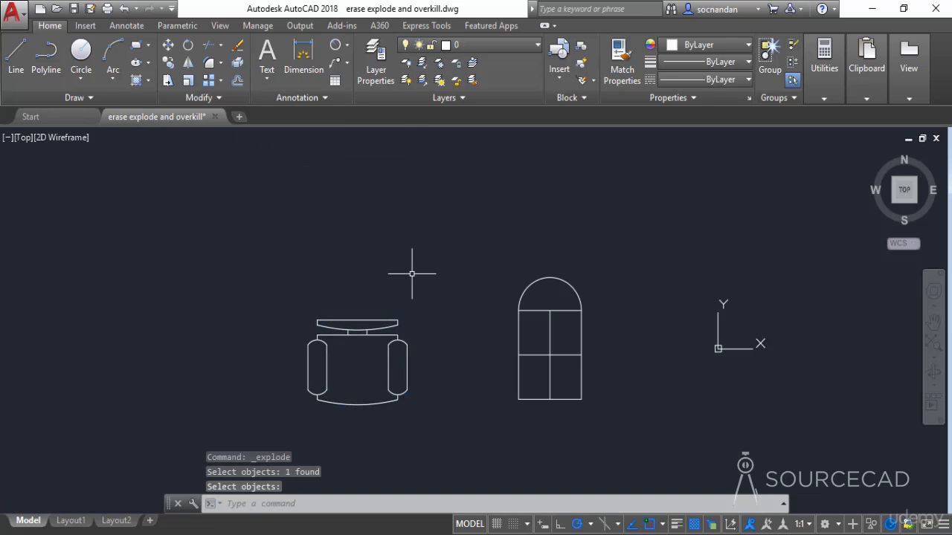
- Select individual lines and arcs of the chair's backrest and armrests to examine the exploded pieces, and clear the selection
{"action": "left_click", "coordinate": [373, 320]}
{"action": "left_click", "coordinate": [371, 328]}
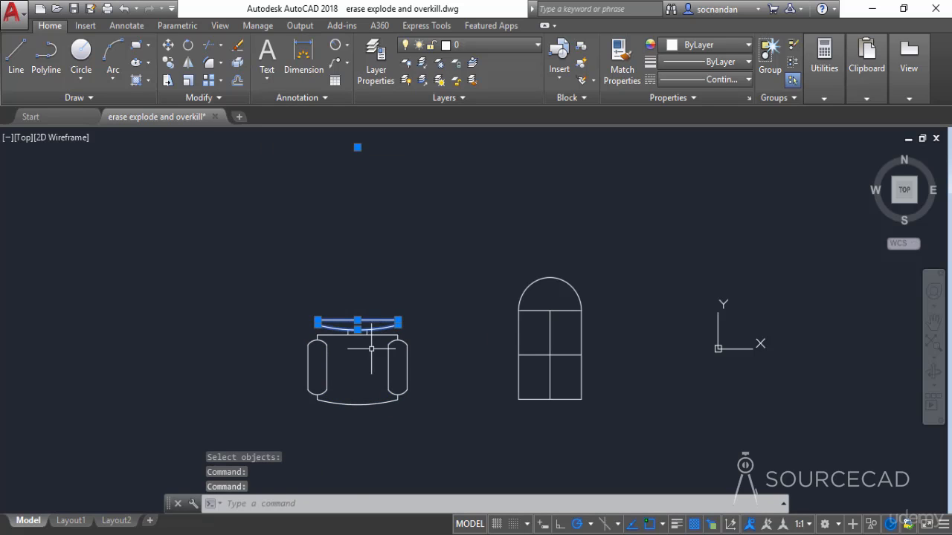
{"action": "scroll", "coordinate": [398, 350], "scroll_direction": "up", "scroll_amount": 4}
{"action": "left_click", "coordinate": [400, 331]}
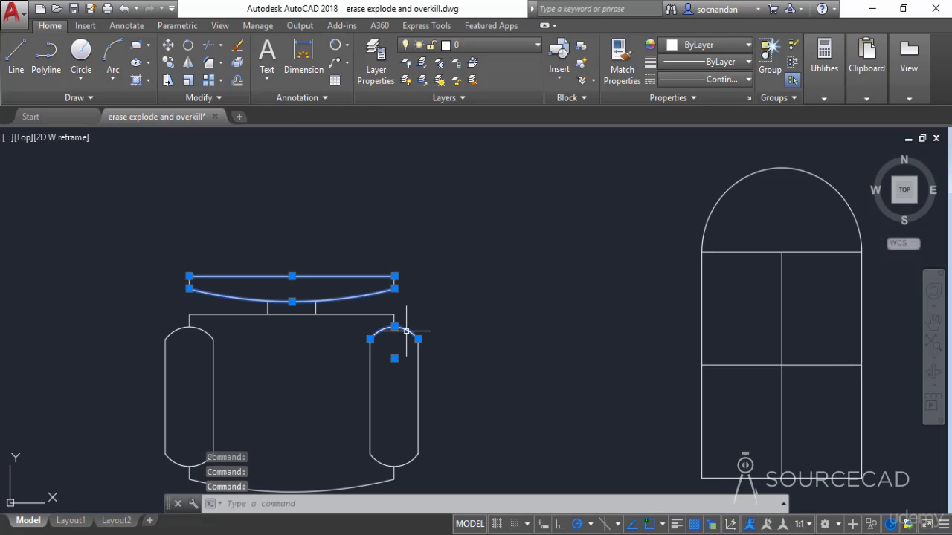
{"action": "left_click", "coordinate": [369, 362]}
{"action": "left_click", "coordinate": [213, 357]}
{"action": "left_click", "coordinate": [204, 331]}
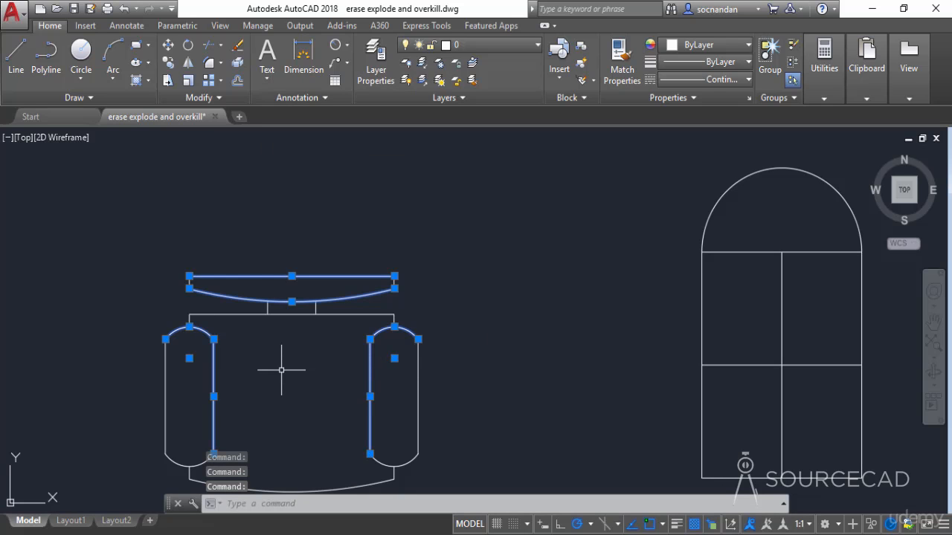
{"action": "key", "text": "Escape"}
{"action": "scroll", "coordinate": [294, 379], "scroll_direction": "down", "scroll_amount": 4}
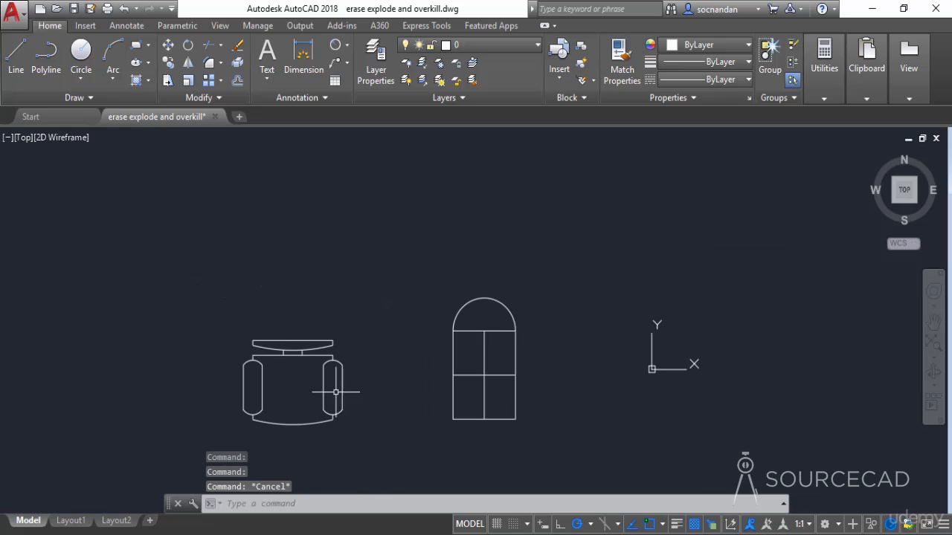
- Explode the rectangle that frames the lower part of the arched window
{"action": "left_click", "coordinate": [472, 330]}
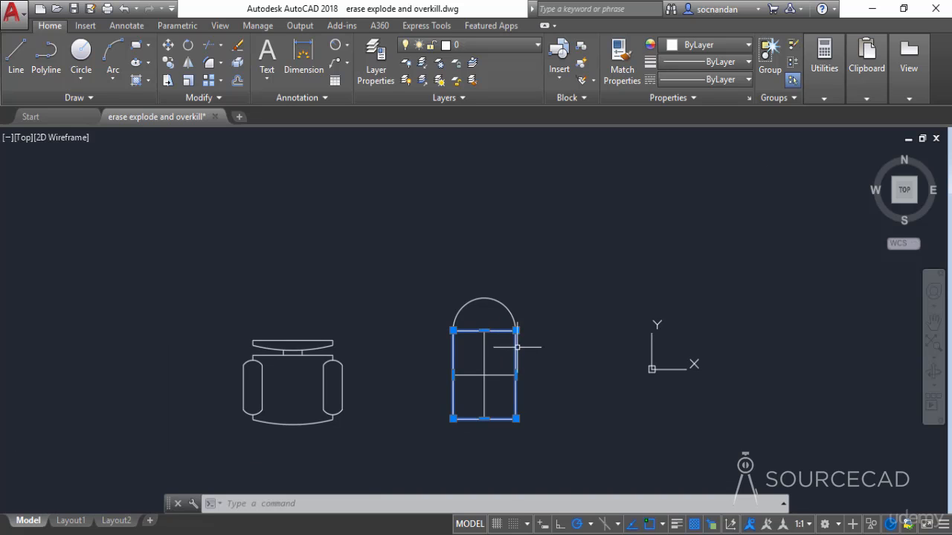
{"action": "key", "text": "Escape"}
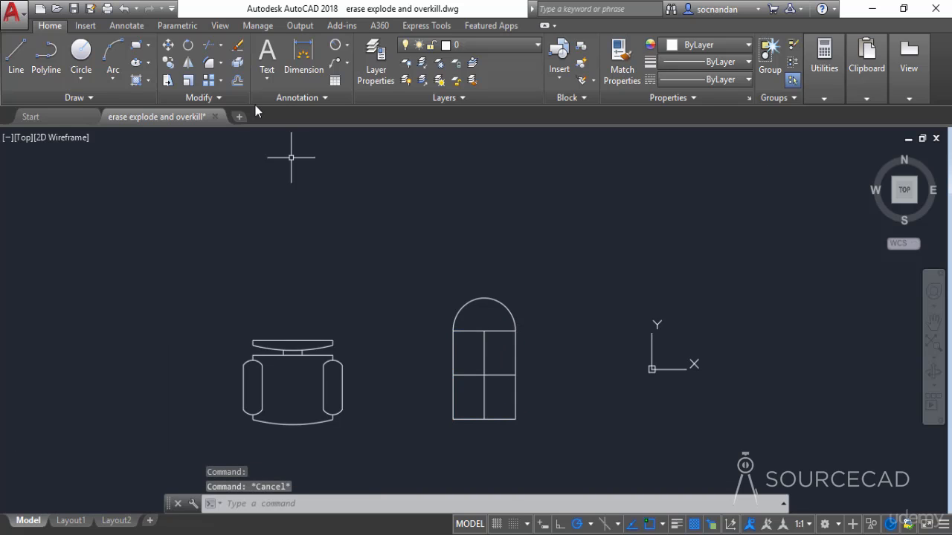
{"action": "left_click", "coordinate": [237, 62]}
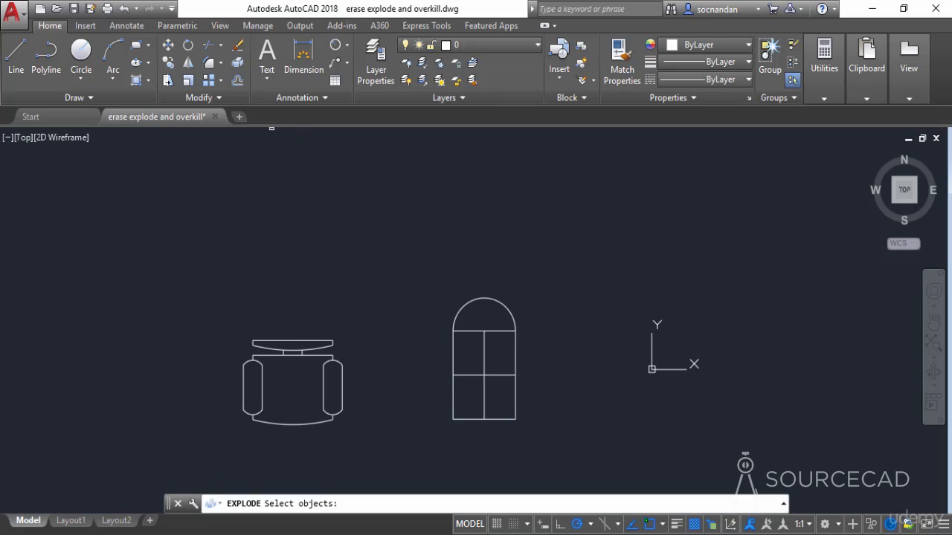
{"action": "left_click", "coordinate": [499, 332]}
{"action": "left_click", "coordinate": [549, 299]}
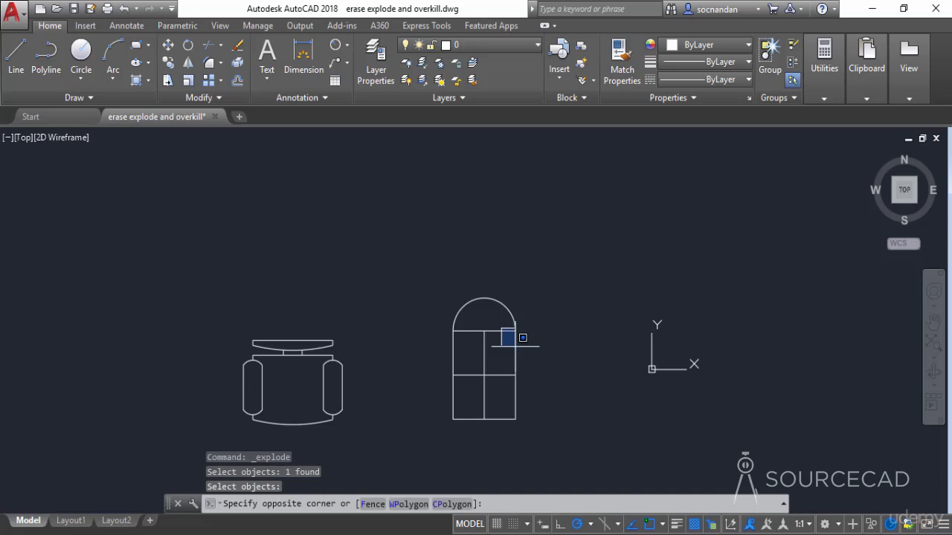
- Select the four sides of the window's exploded rectangle to examine them as separate lines, and clear the selection
{"action": "left_click", "coordinate": [498, 335]}
{"action": "left_click", "coordinate": [516, 357]}
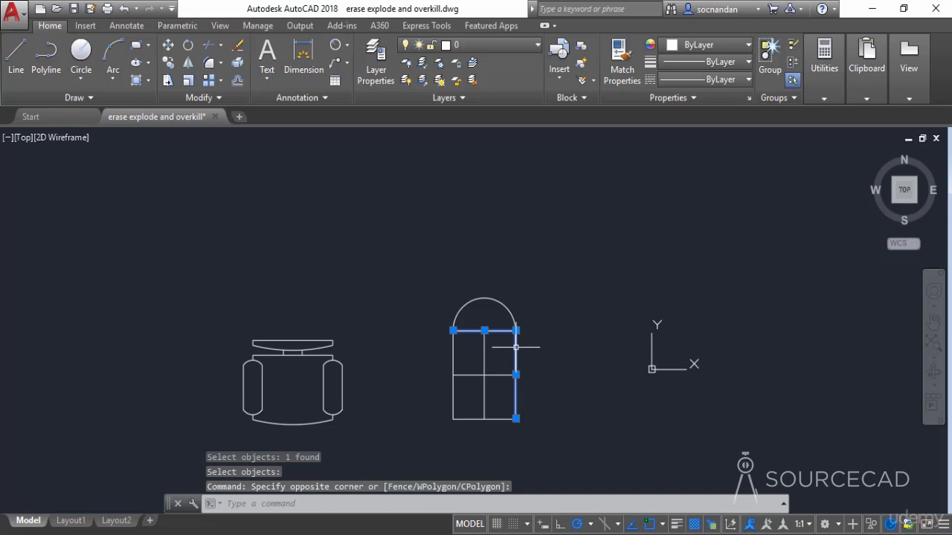
{"action": "left_click", "coordinate": [453, 365]}
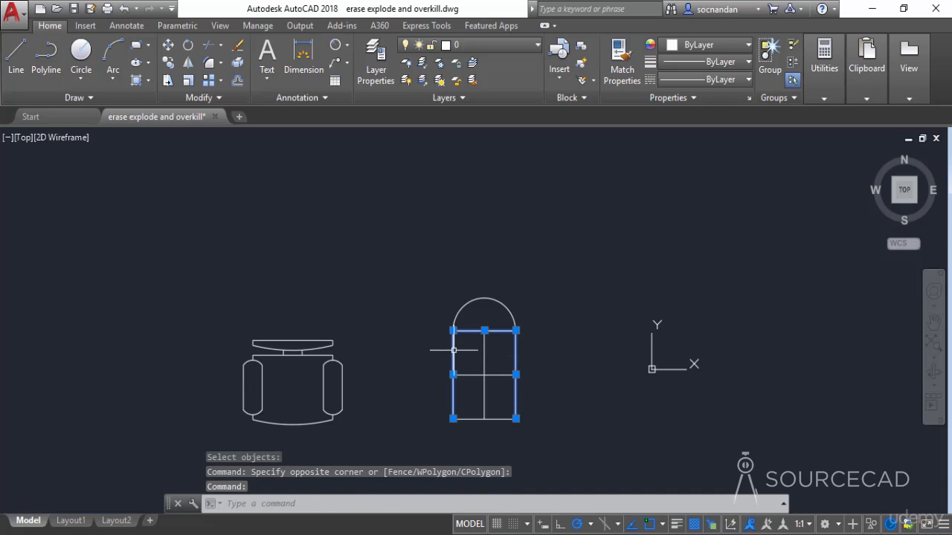
{"action": "left_click", "coordinate": [478, 417]}
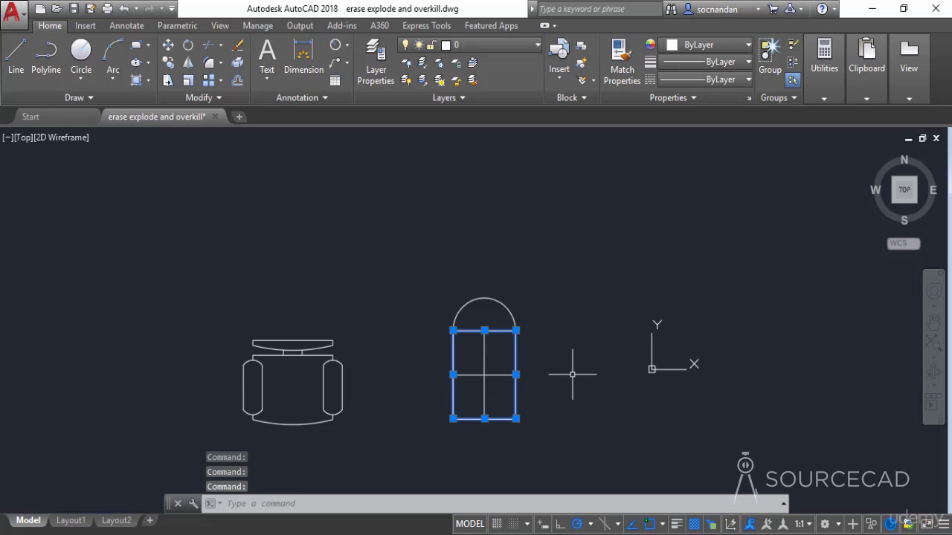
{"action": "key", "text": "Escape"}
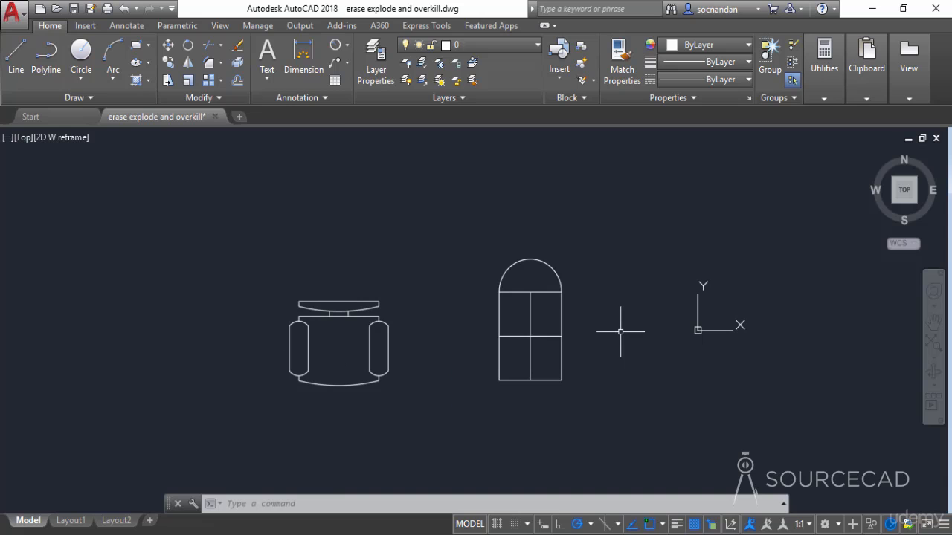
- Run the Erase command on all of the chair's objects and undo the erasure
{"action": "left_click", "coordinate": [238, 47]}
{"action": "left_click", "coordinate": [270, 272]}
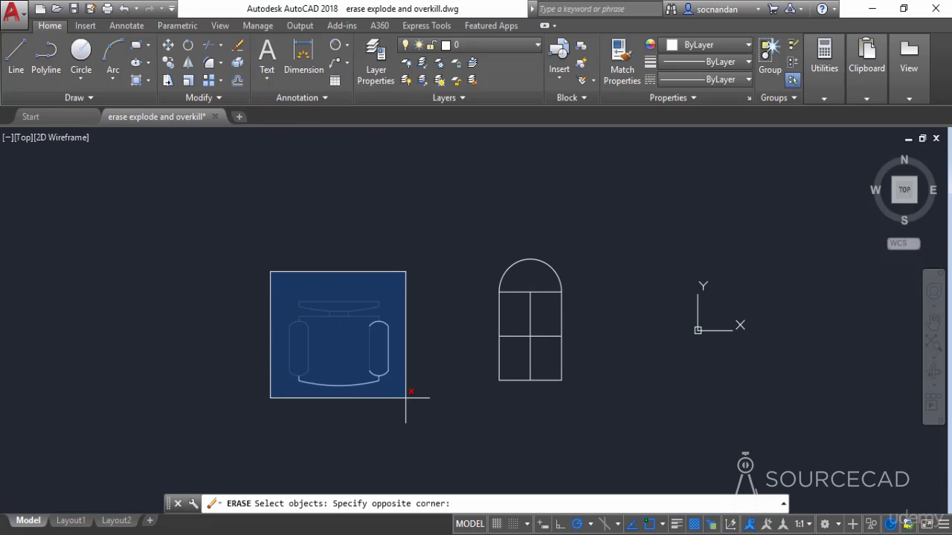
{"action": "left_click", "coordinate": [426, 417]}
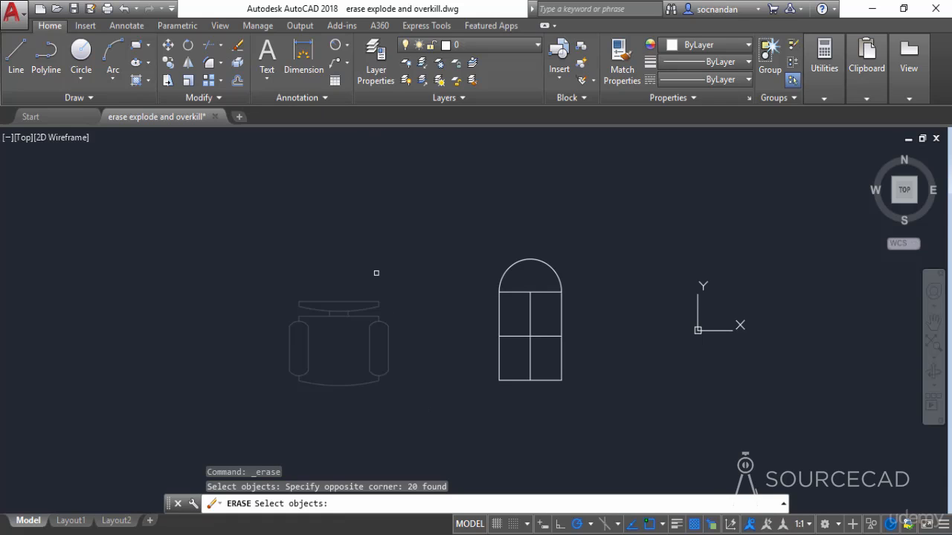
{"action": "key", "text": "Return"}
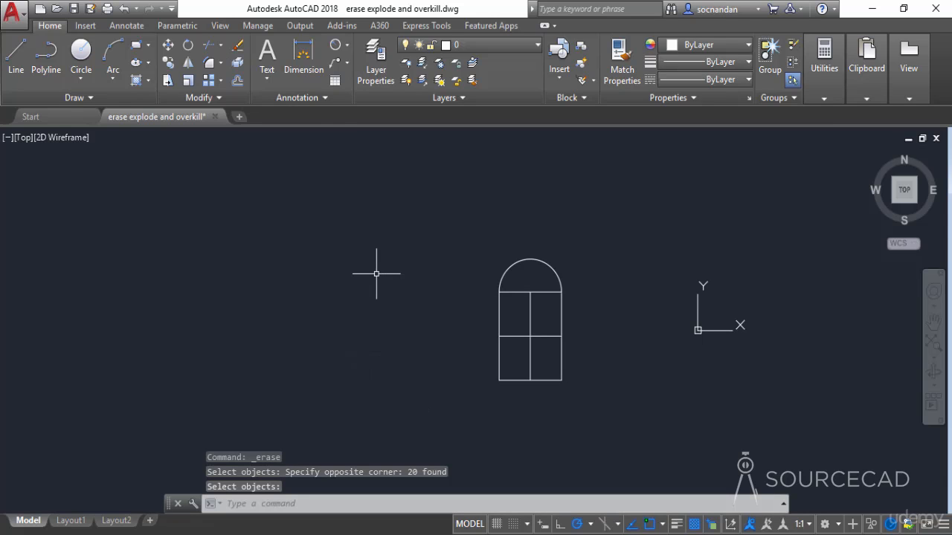
{"action": "key", "text": "ctrl+z"}
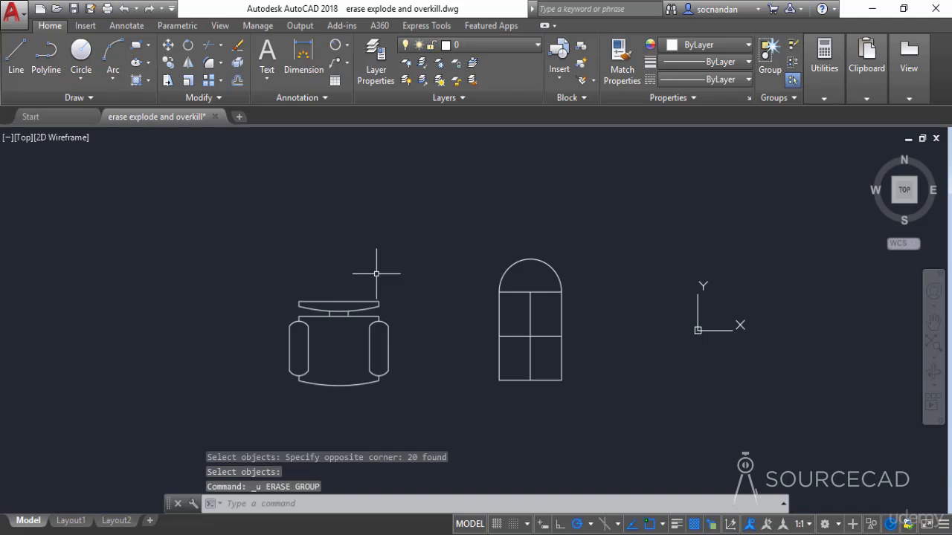
- Delete the preselected chair objects directly and undo the deletion
{"action": "left_click", "coordinate": [415, 407]}
{"action": "left_click", "coordinate": [257, 266]}
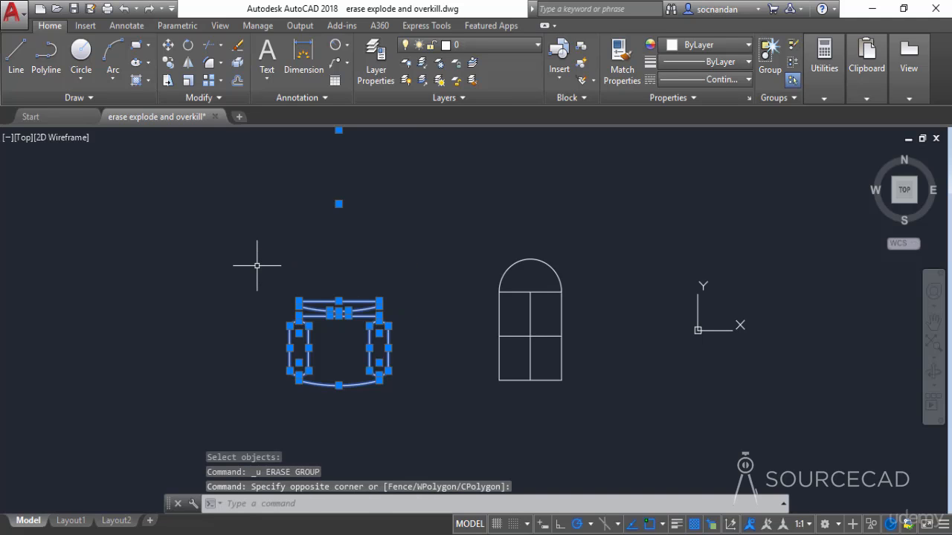
{"action": "key", "text": "Delete"}
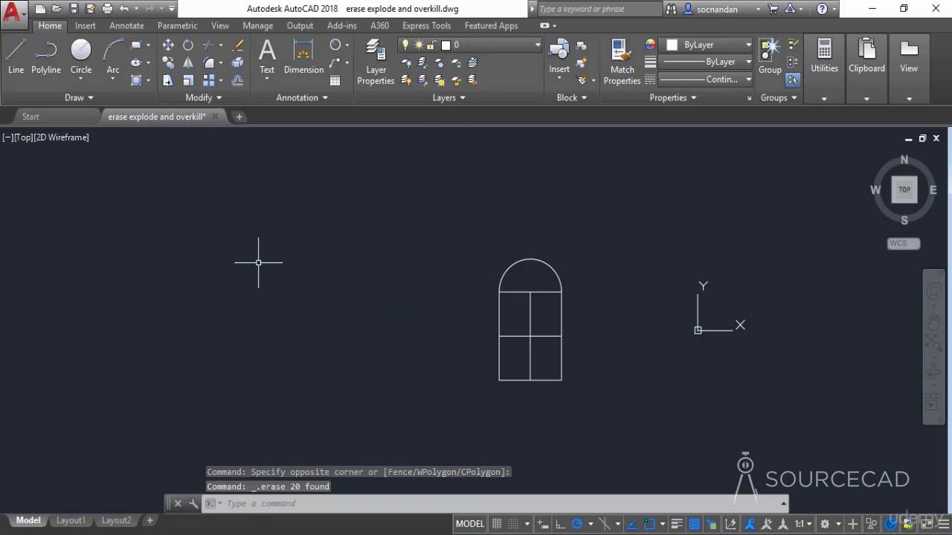
{"action": "key", "text": "ctrl+z"}
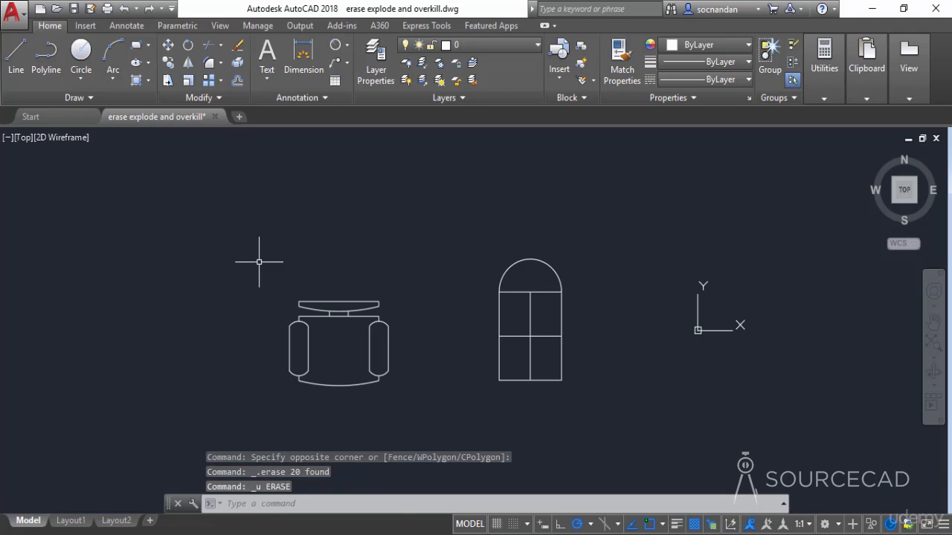
- Erase all objects of the exploded chair from the drawing, leaving the arched window in place
{"action": "left_click", "coordinate": [259, 262]}
{"action": "left_click", "coordinate": [423, 392]}
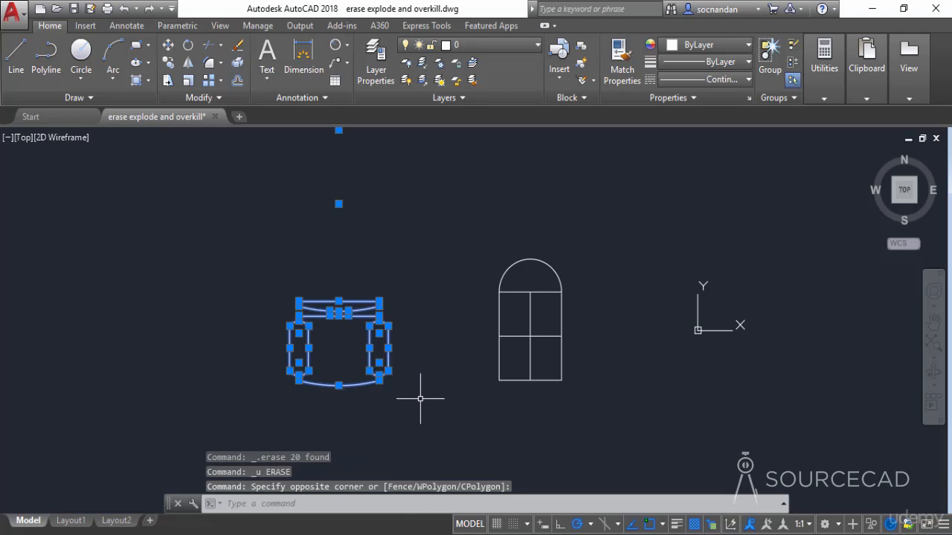
{"action": "right_click", "coordinate": [365, 238]}
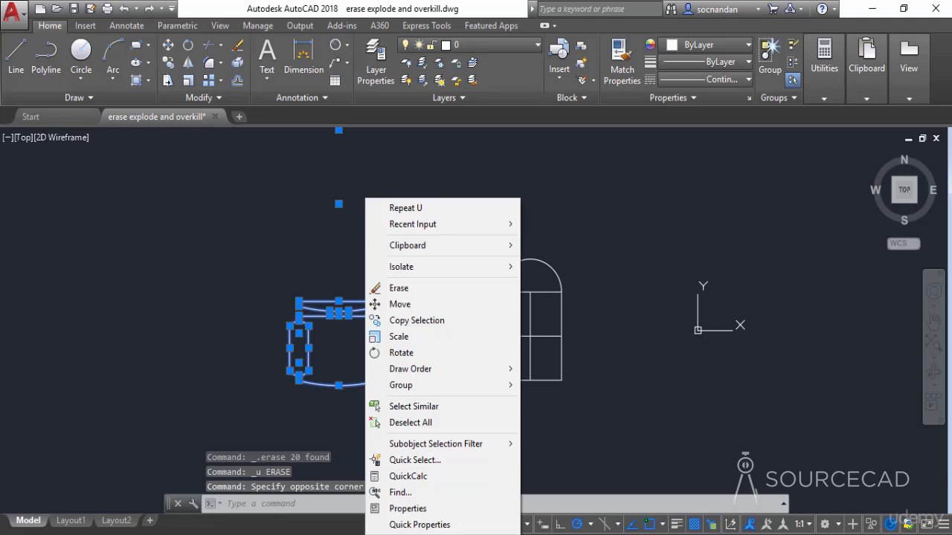
{"action": "left_click", "coordinate": [435, 290]}
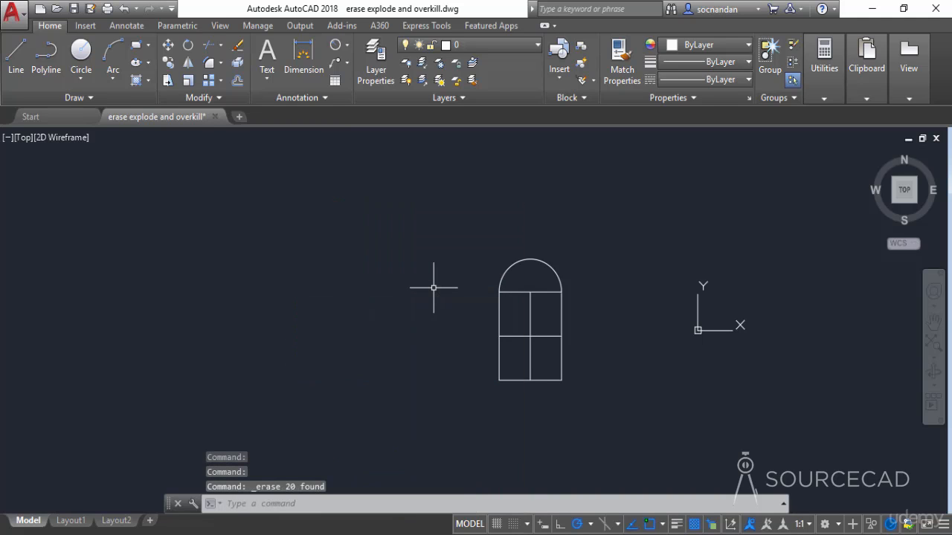
- Draw connected lines from the arched window's lower-left corner: 60 along the bottom edge, 150 upward, and back perpendicular to the left edge
{"action": "middle_click_drag", "start_coordinate": [435, 286], "coordinate": [355, 280]}
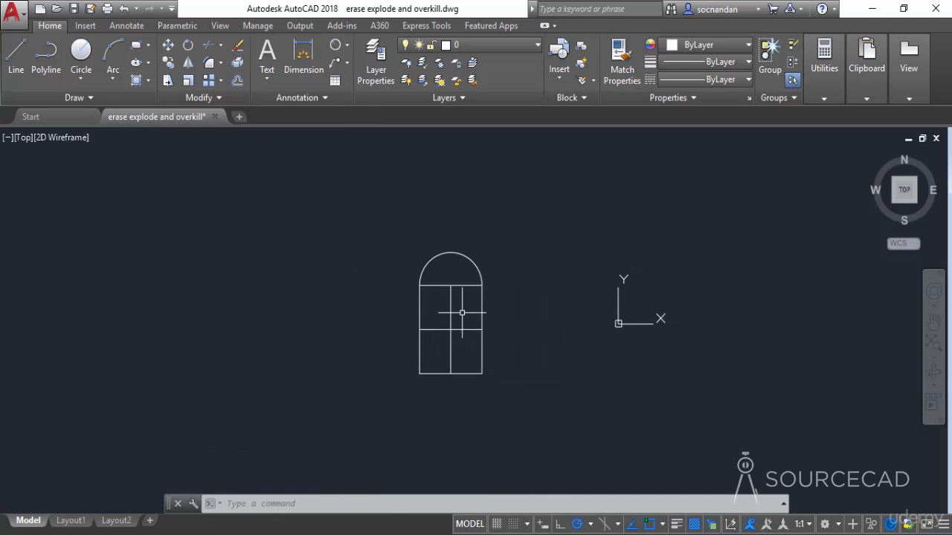
{"action": "scroll", "coordinate": [462, 313], "scroll_direction": "up", "scroll_amount": 2}
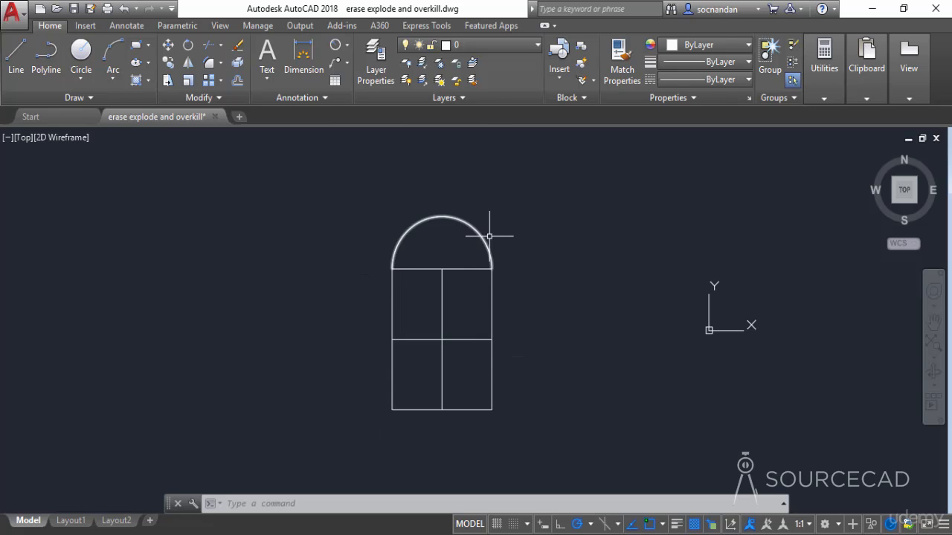
{"action": "left_click", "coordinate": [16, 53]}
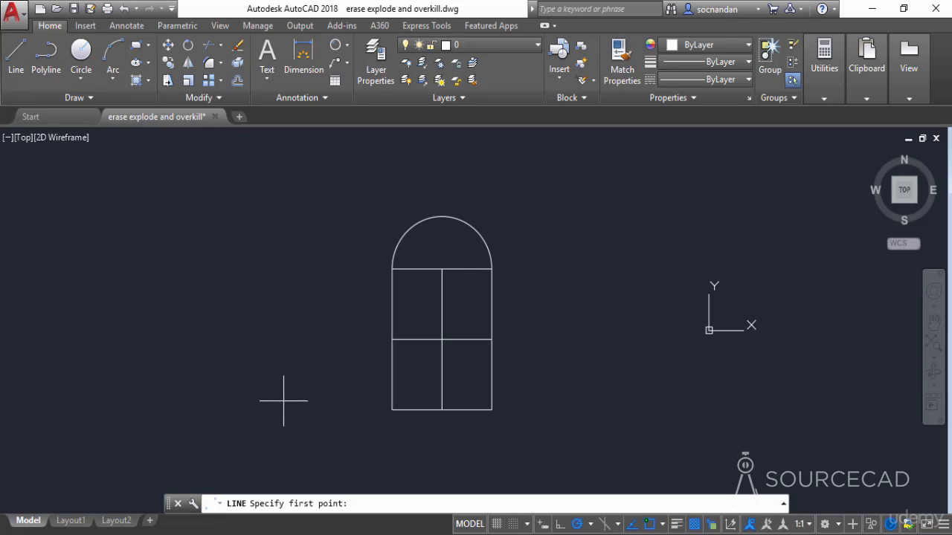
{"action": "left_click", "coordinate": [392, 409]}
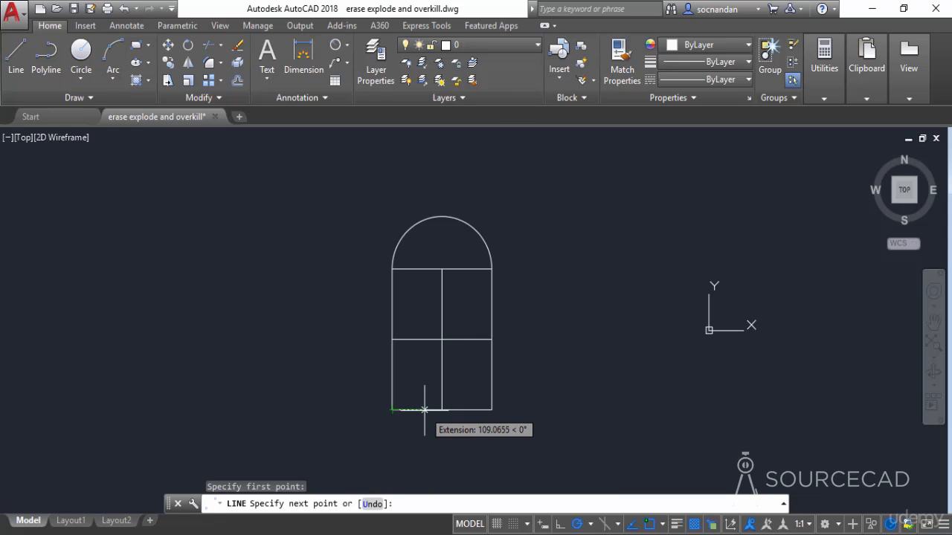
{"action": "key", "text": "Return"}
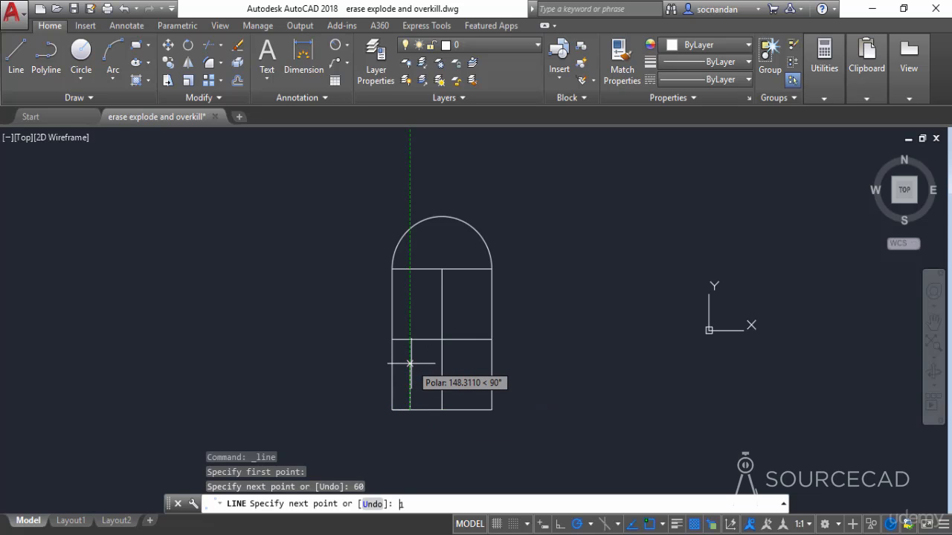
{"action": "key", "text": "Return"}
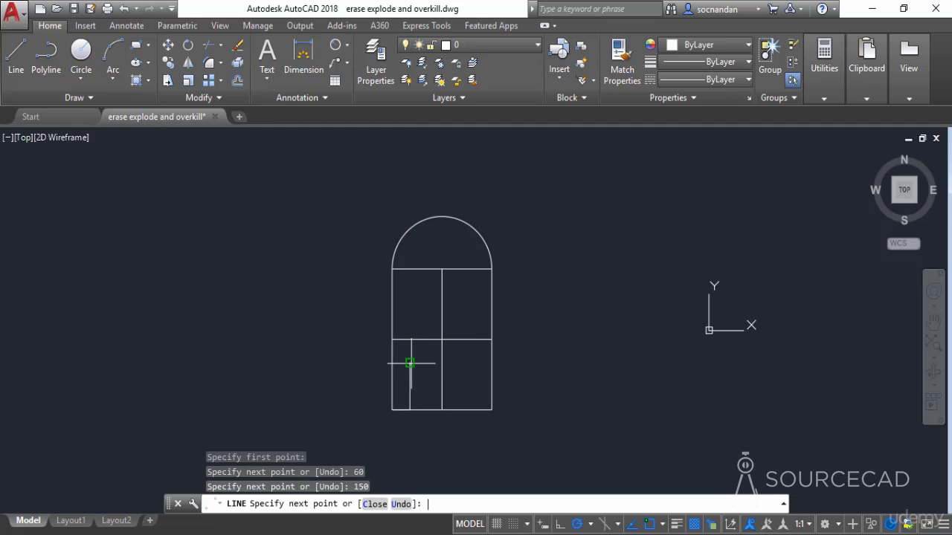
{"action": "left_click", "coordinate": [410, 363]}
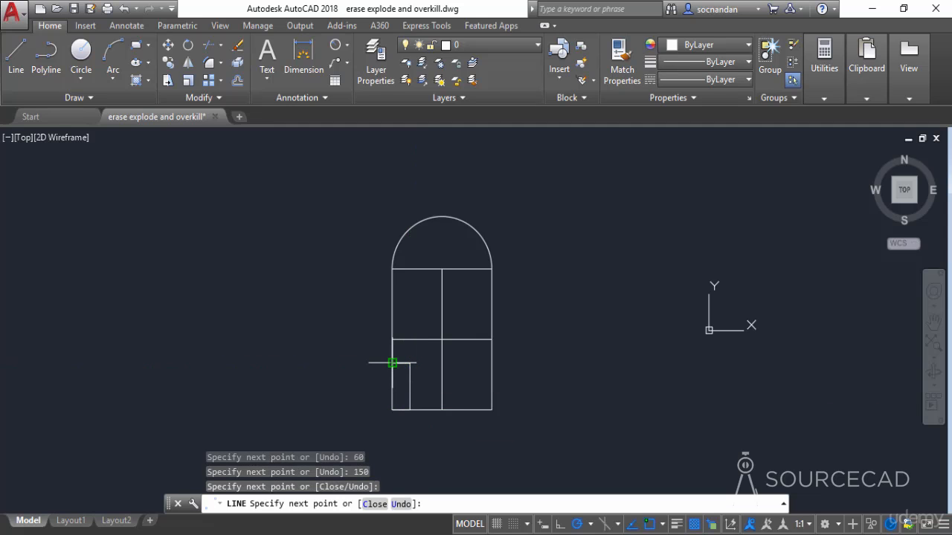
{"action": "left_click", "coordinate": [392, 362]}
{"action": "key", "text": "Return"}
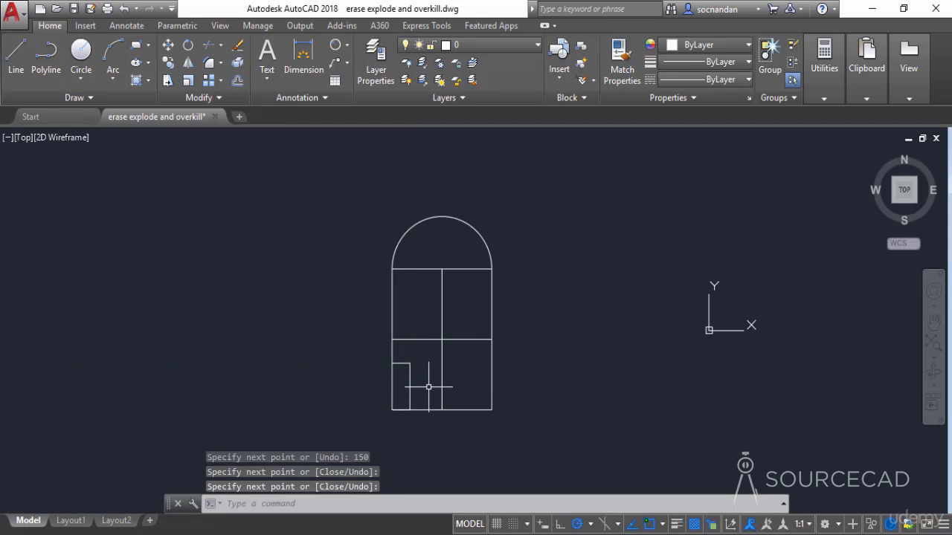
- Run Overkill on all objects of the arched window, accepting the 0.000001 tolerance and the preset options
{"action": "scroll", "coordinate": [388, 409], "scroll_direction": "up", "scroll_amount": 2}
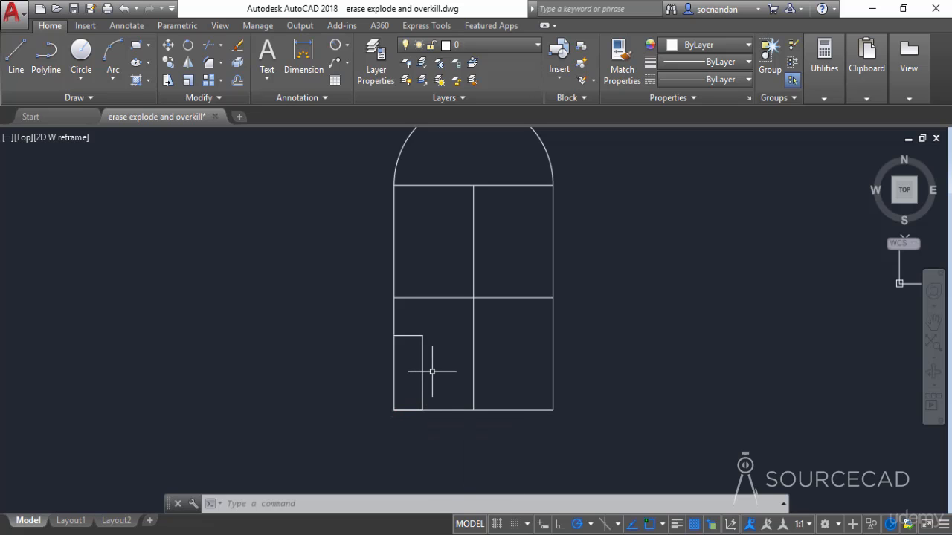
{"action": "scroll", "coordinate": [444, 368], "scroll_direction": "down", "scroll_amount": 2}
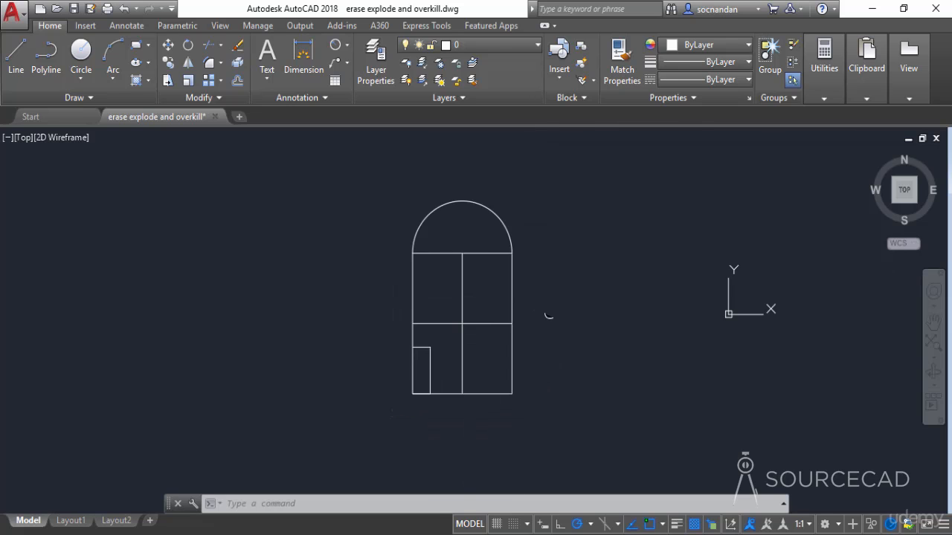
{"action": "middle_click_drag", "start_coordinate": [549, 314], "coordinate": [525, 331]}
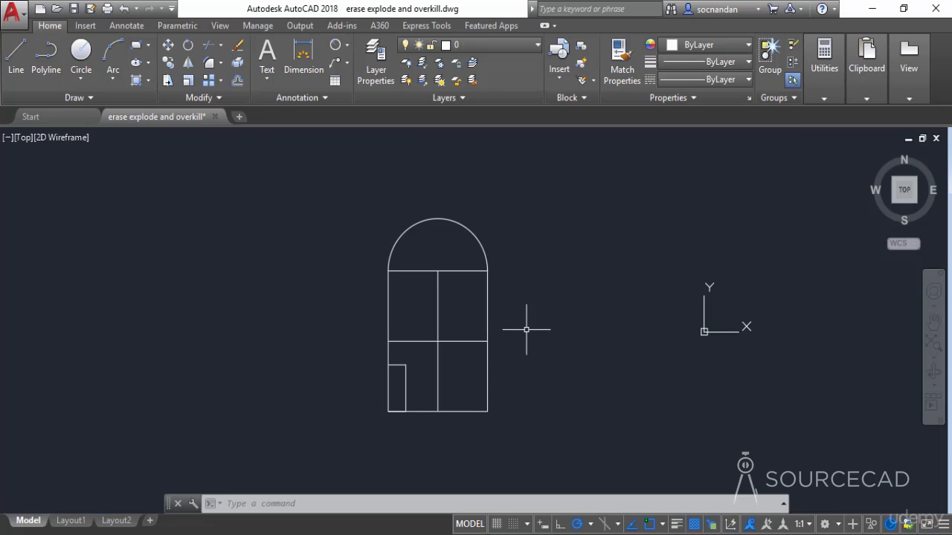
{"action": "left_click", "coordinate": [218, 99]}
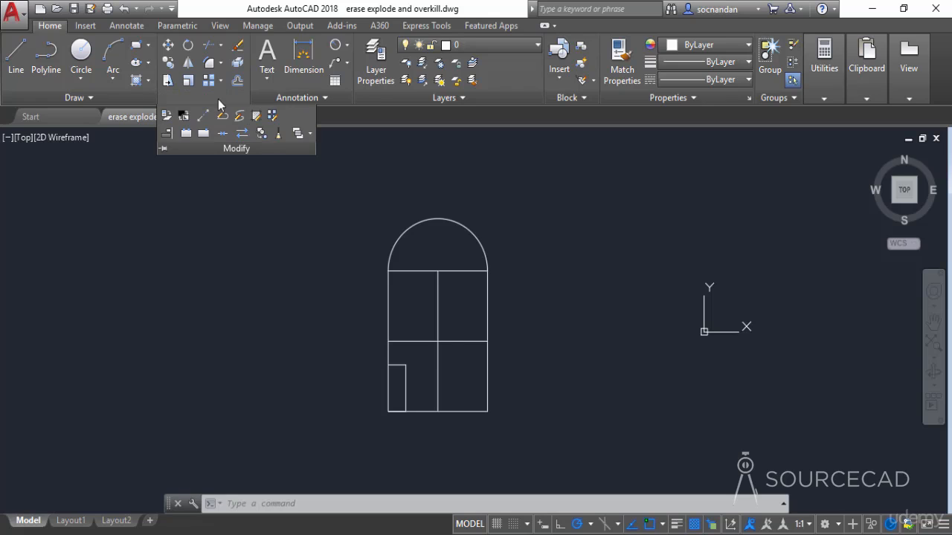
{"action": "left_click", "coordinate": [279, 136]}
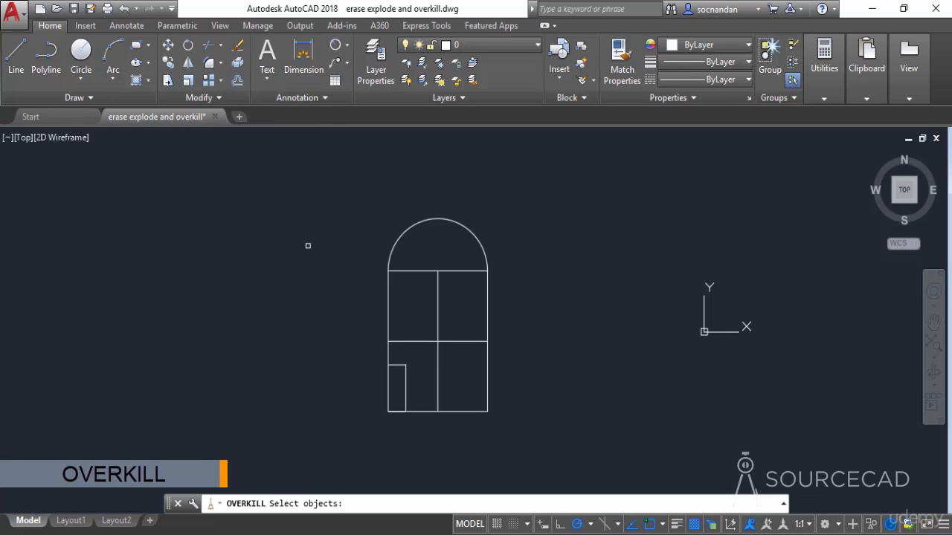
{"action": "left_click", "coordinate": [324, 189]}
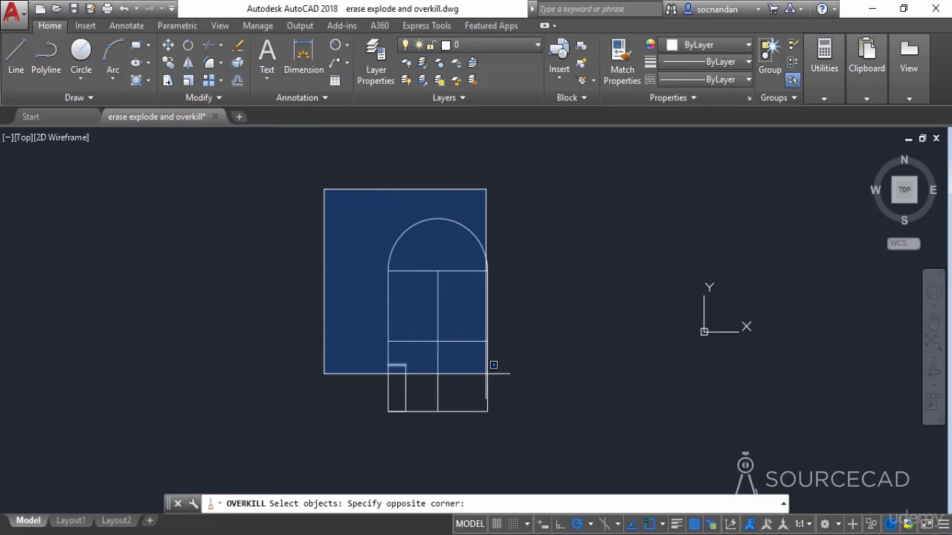
{"action": "left_click", "coordinate": [533, 437]}
{"action": "key", "text": "Return"}
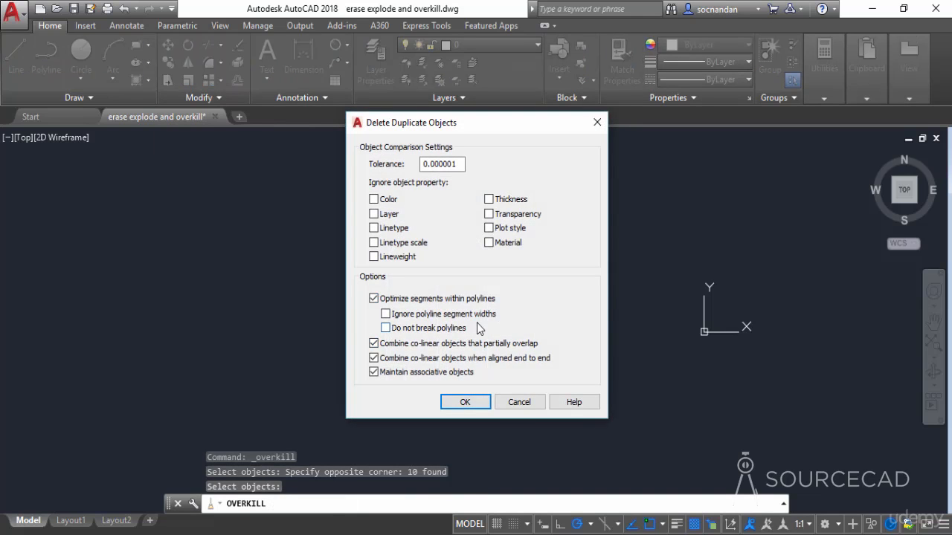
{"action": "left_click", "coordinate": [466, 402]}
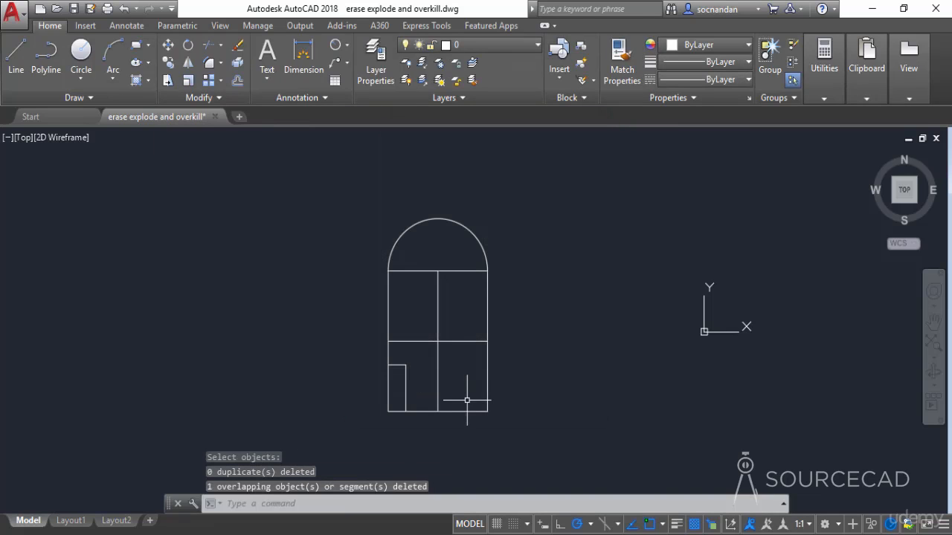
- Select the window's bottom line to check whether it is one continuous object, and clear the selection
{"action": "scroll", "coordinate": [389, 417], "scroll_direction": "up", "scroll_amount": 4}
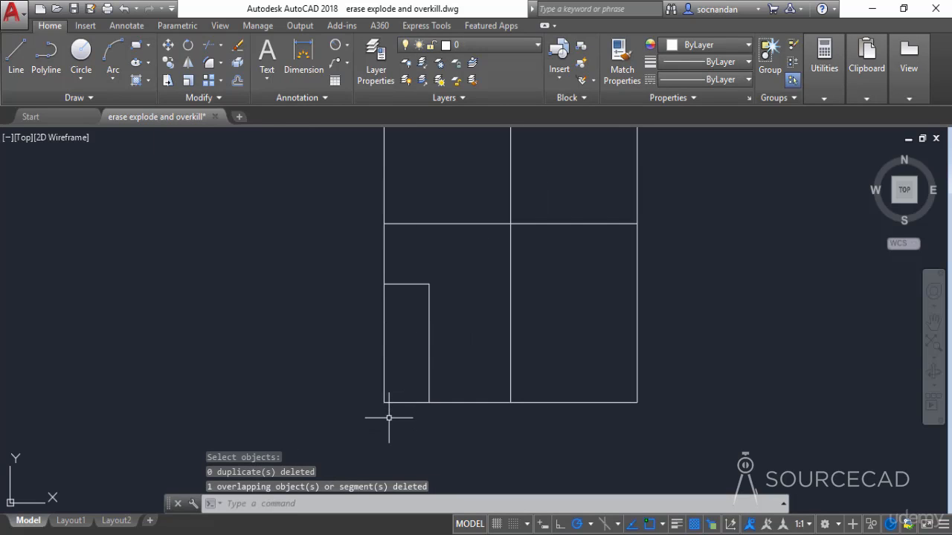
{"action": "left_click", "coordinate": [396, 403]}
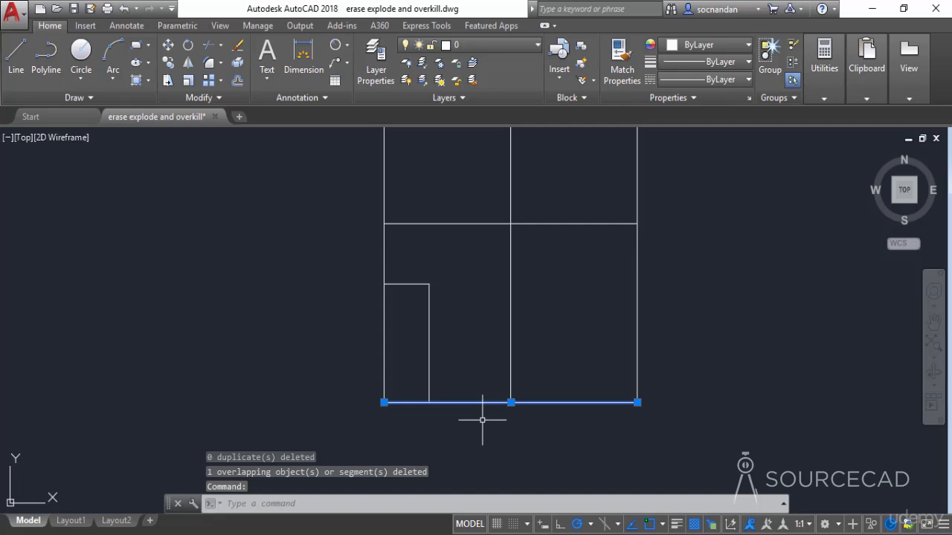
{"action": "scroll", "coordinate": [484, 417], "scroll_direction": "down", "scroll_amount": 4}
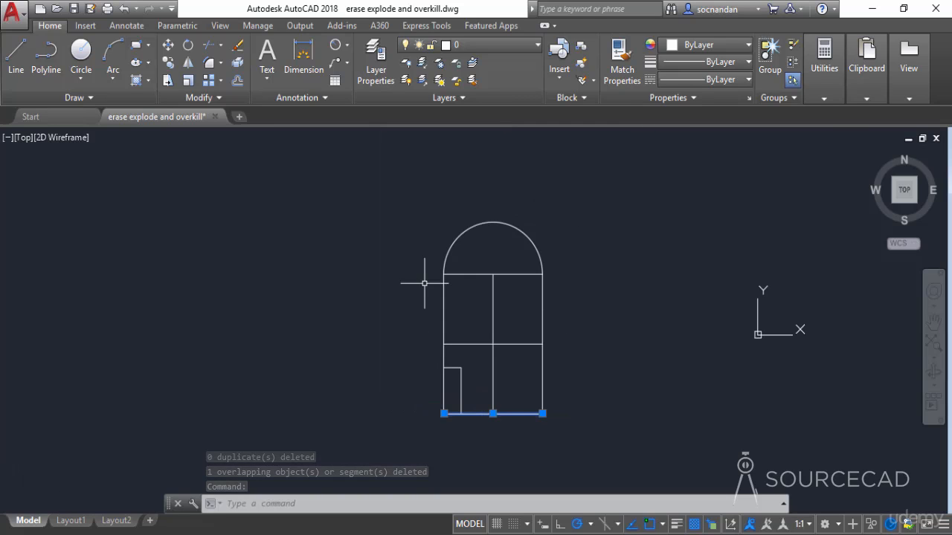
{"action": "key", "text": "Escape"}
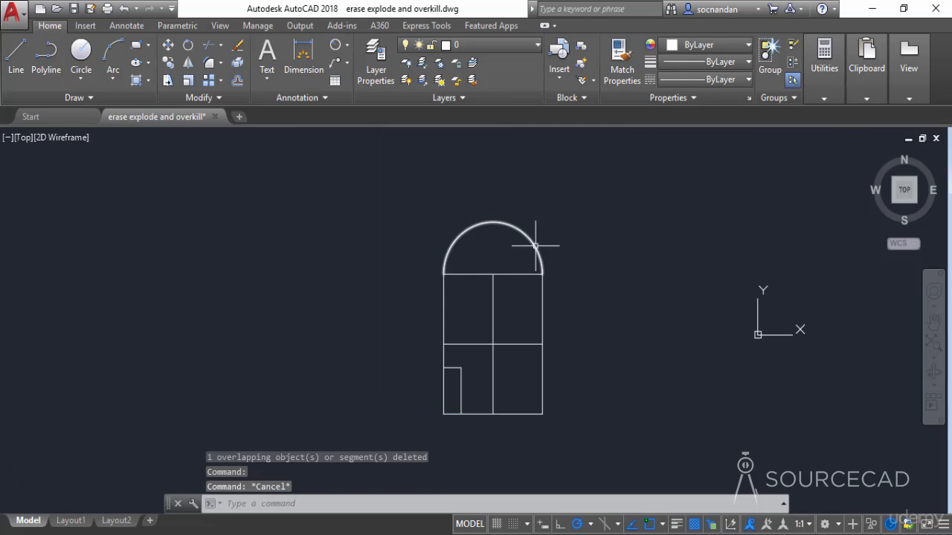